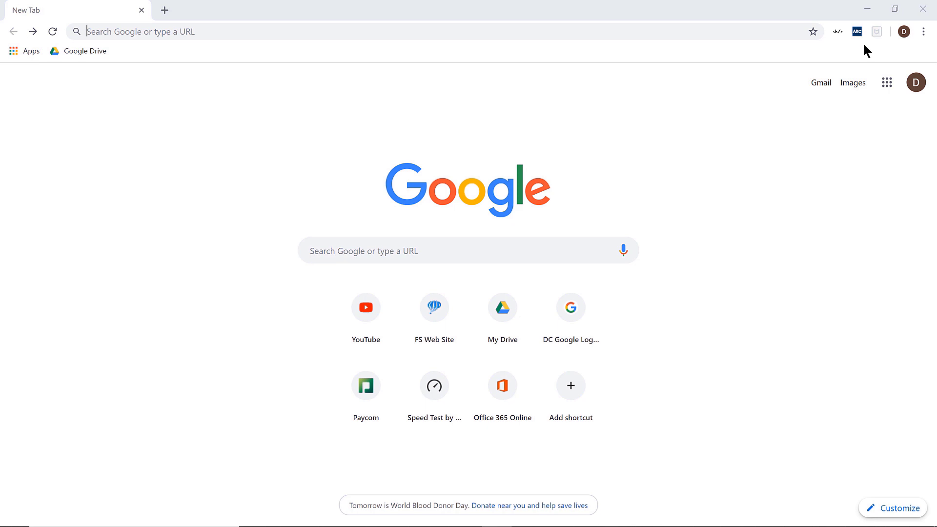
pyautogui.write('https://www.freedomscientific.com')
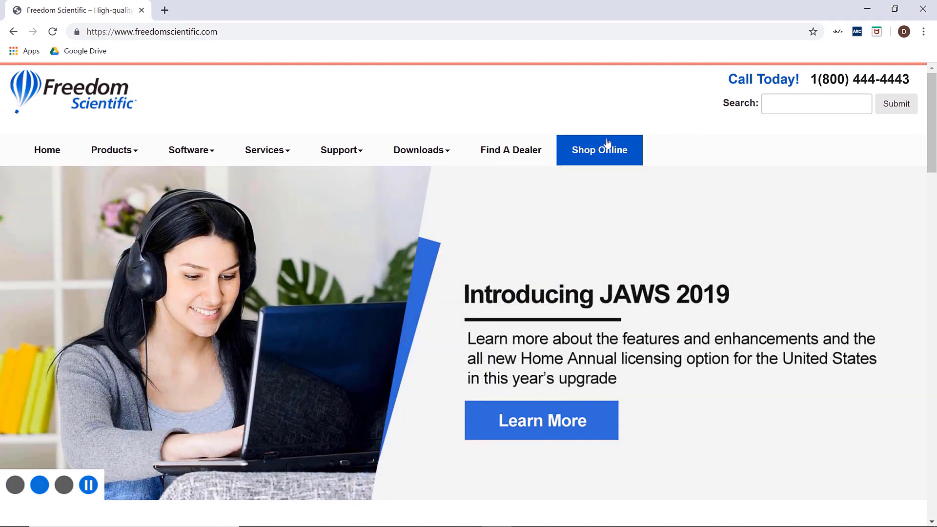
# - Open the Shop Online eStore and scroll to the Home, School and Business category tiles
pyautogui.click(607, 142)
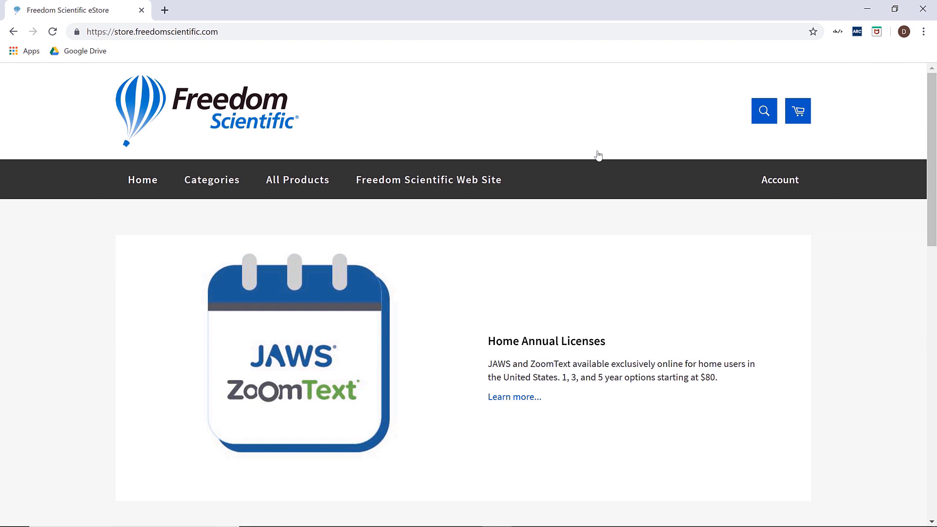
pyautogui.moveTo(933, 109); pyautogui.dragTo(932, 236)
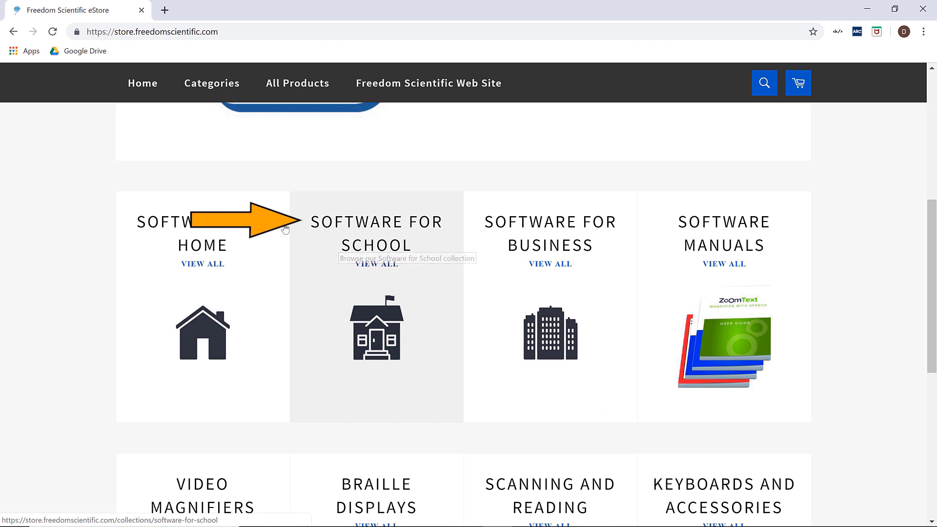
# - Open Software for Home and scroll down to the JAWS and ZoomText license tiles
pyautogui.click(223, 240)
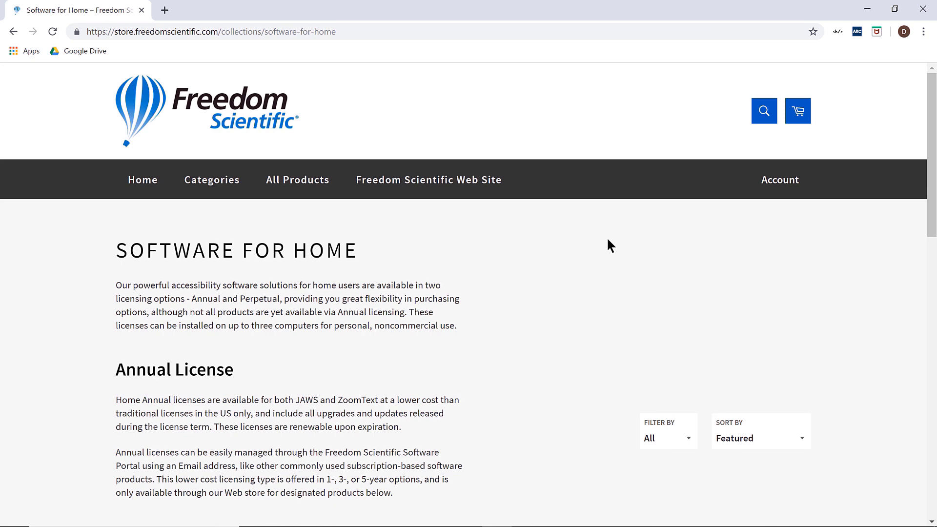
pyautogui.scroll(-5, 607, 240)
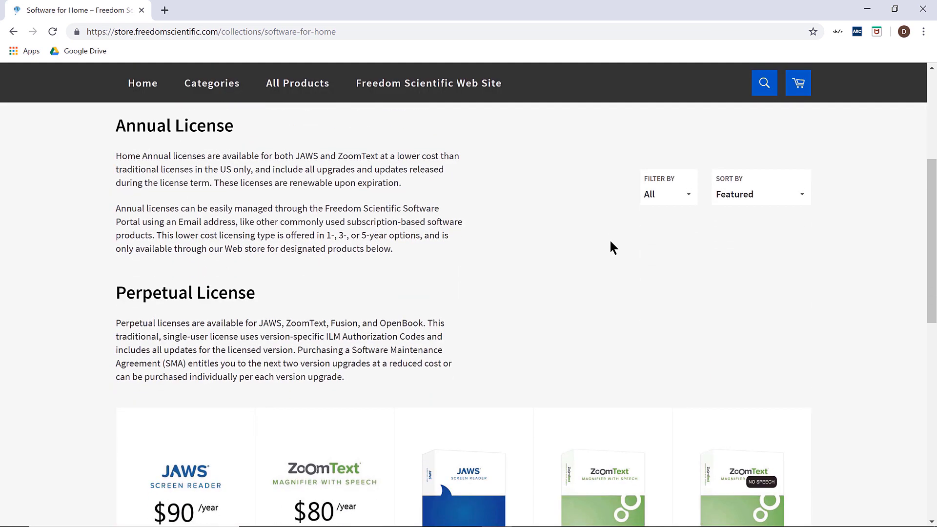
pyautogui.scroll(-3, 610, 242)
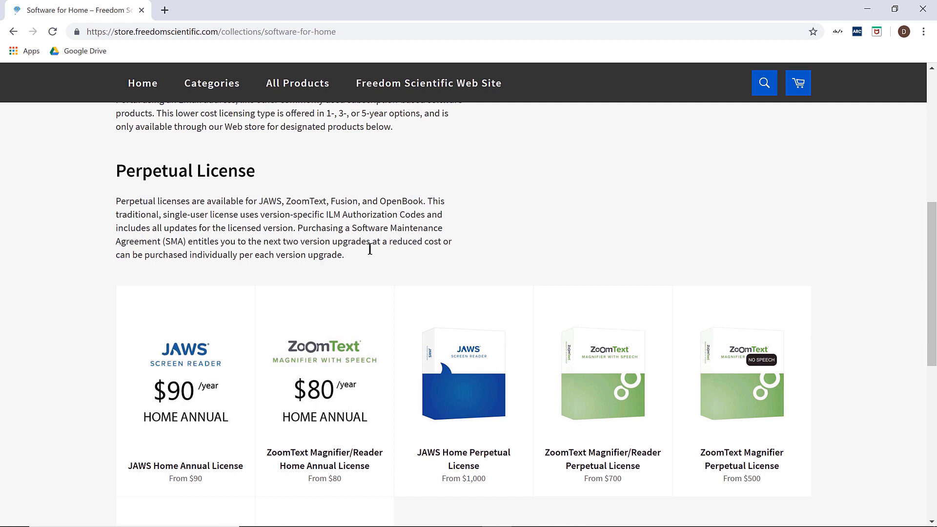
pyautogui.moveTo(231, 328)
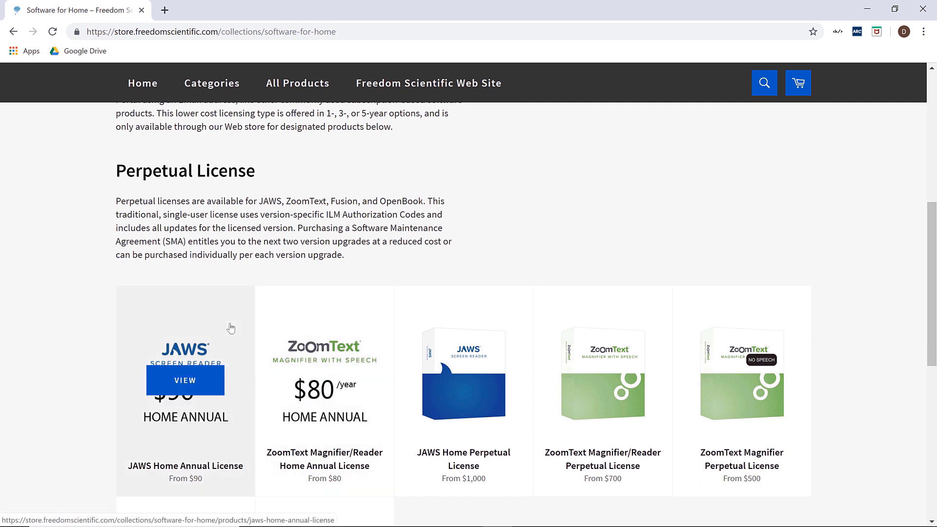
pyautogui.moveTo(321, 344)
# - Open the JAWS Home Annual License page and pick the 3 Year $270 license term
pyautogui.click(209, 344)
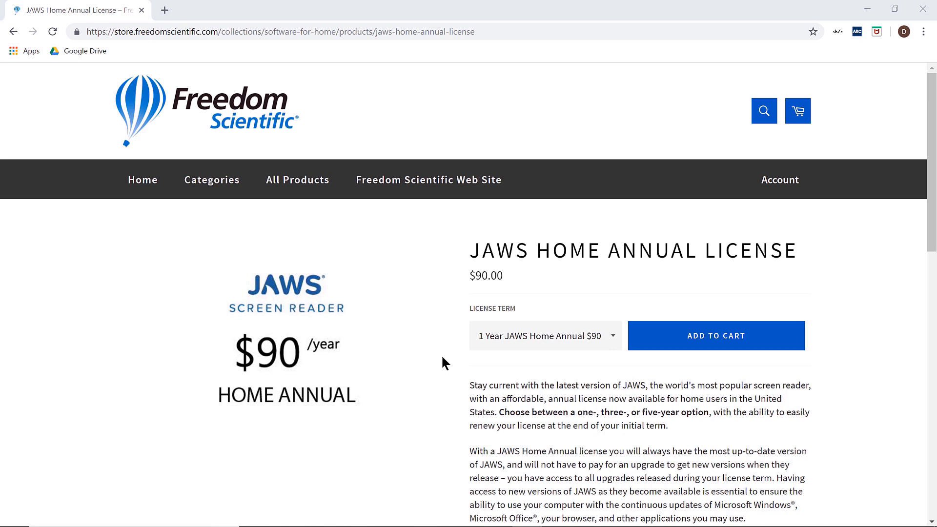
pyautogui.click(615, 337)
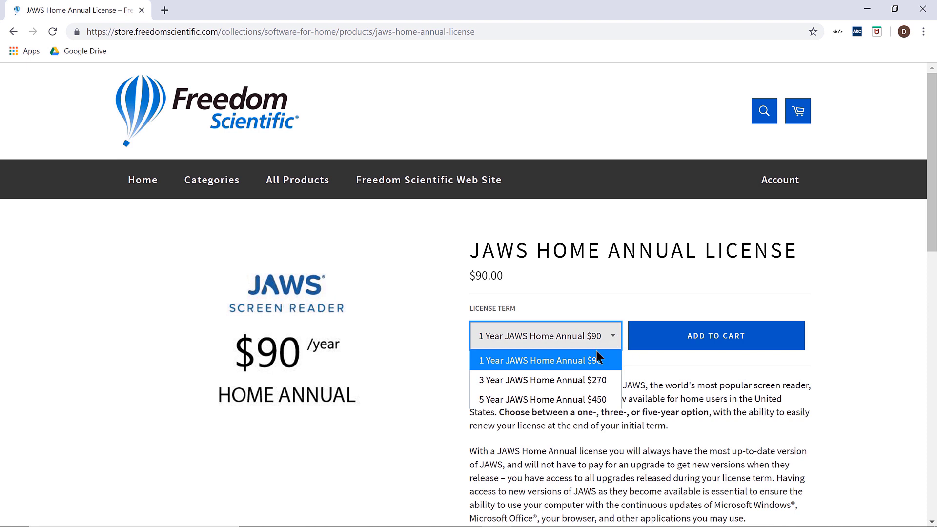
pyautogui.click(575, 379)
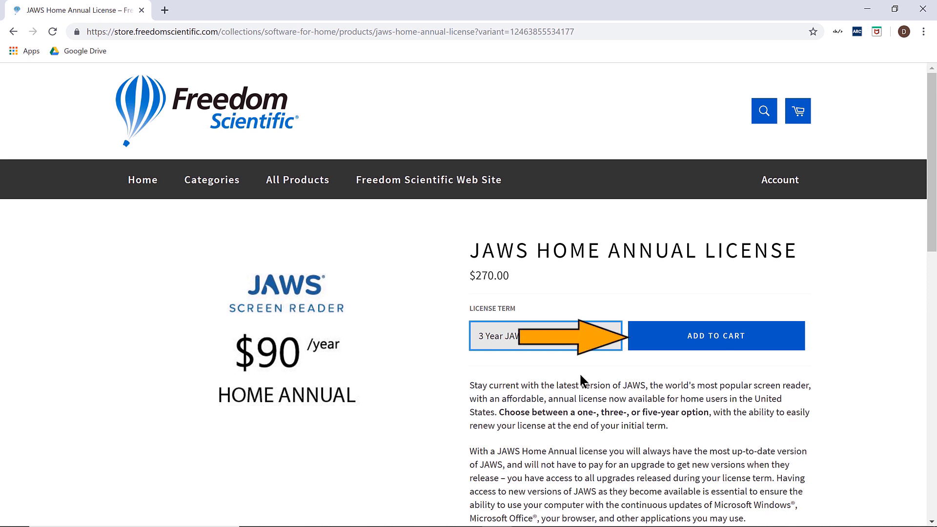
# - Add the 3 Year JAWS Home Annual License at $270.00 to the cart
pyautogui.click(675, 339)
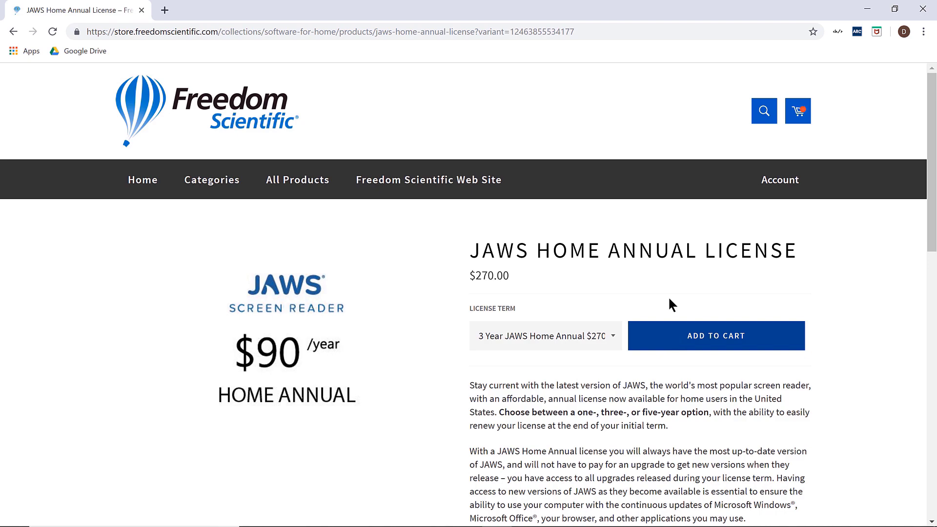
pyautogui.scroll(-9, 661, 302)
pyautogui.scroll(-5, 656, 314)
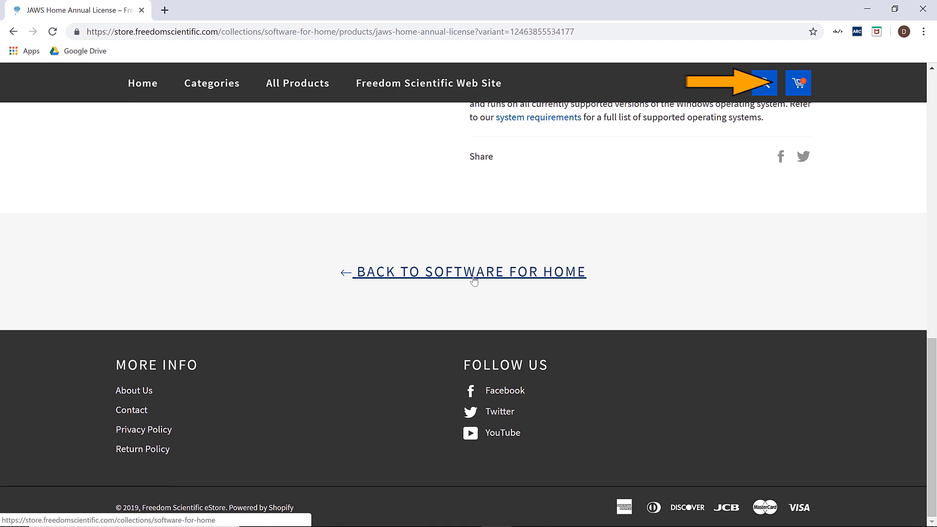
# - Go from the shopping cart to checkout for the $270.00 3-year JAWS license
pyautogui.click(801, 88)
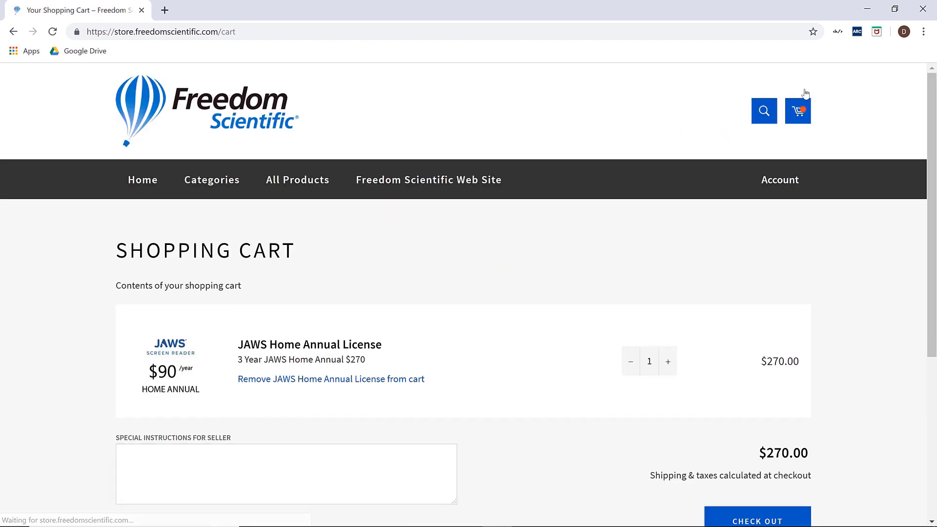
pyautogui.scroll(-3, 370, 157)
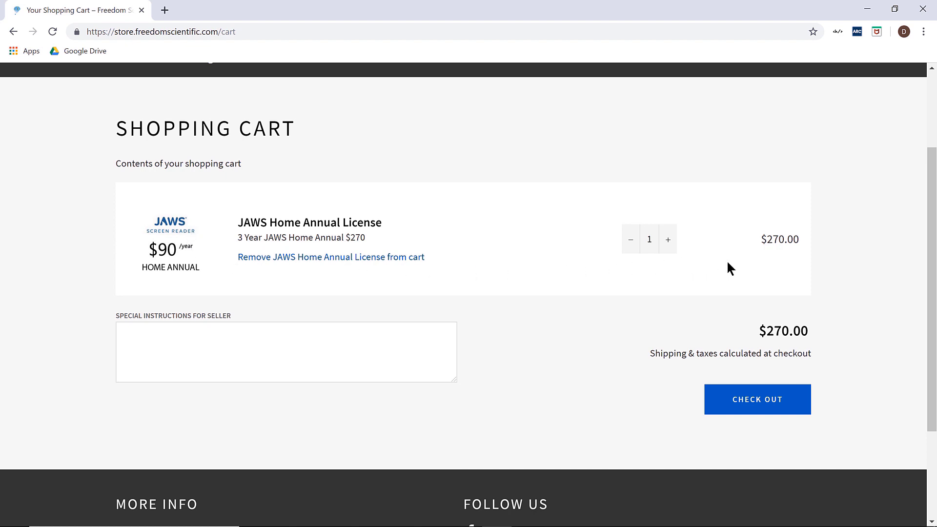
pyautogui.click(741, 400)
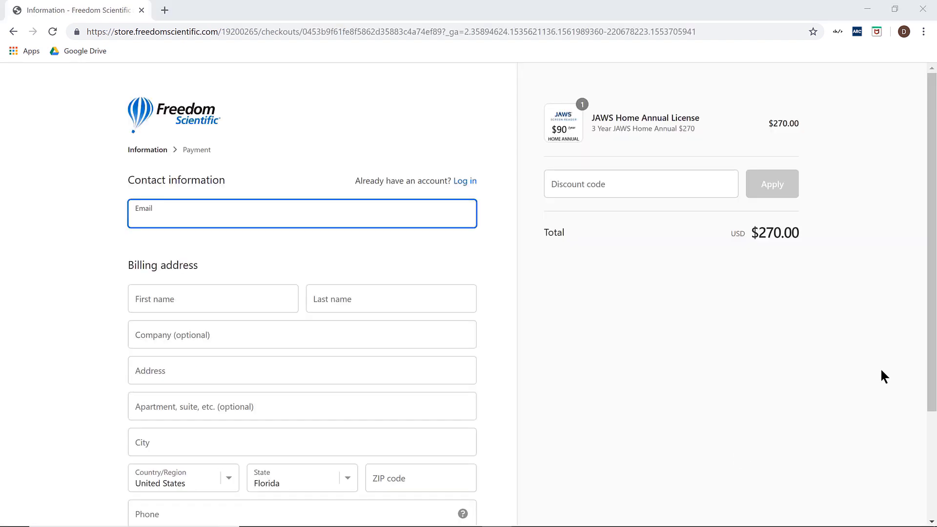
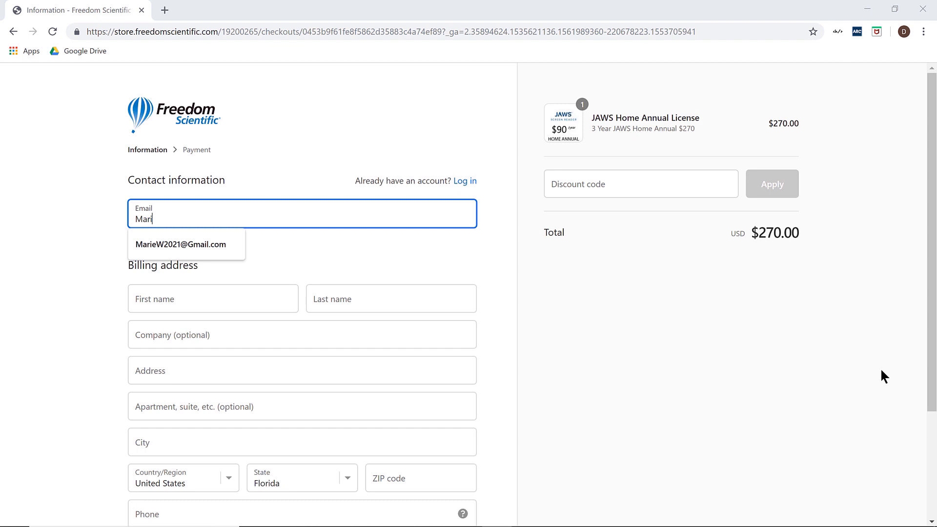
# - Enter the buyer's contact e-mail, first name and last name, leaving Company blank
pyautogui.press('Tab')
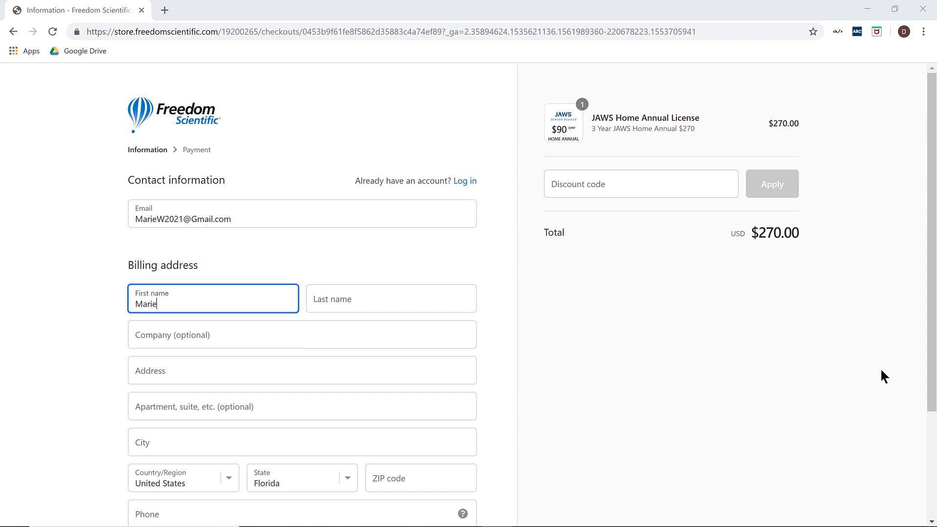
pyautogui.press('Tab')
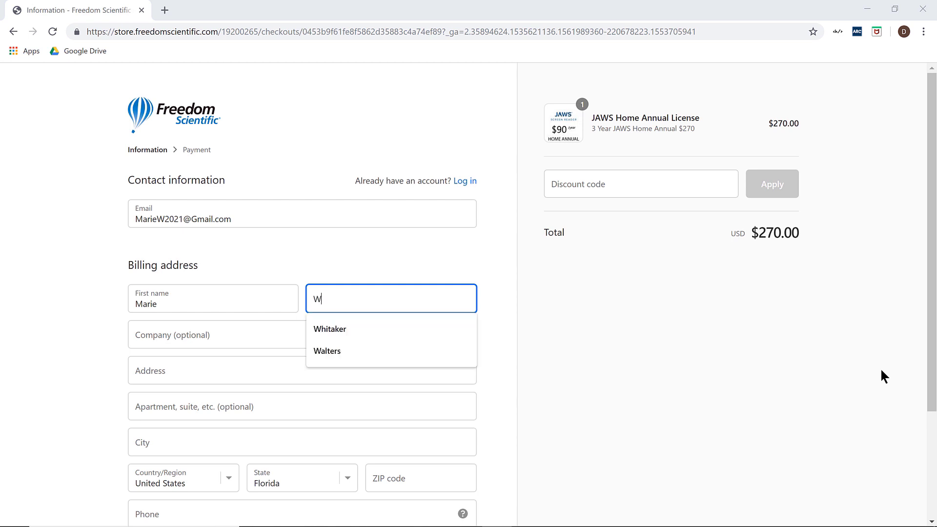
pyautogui.press('Tab')
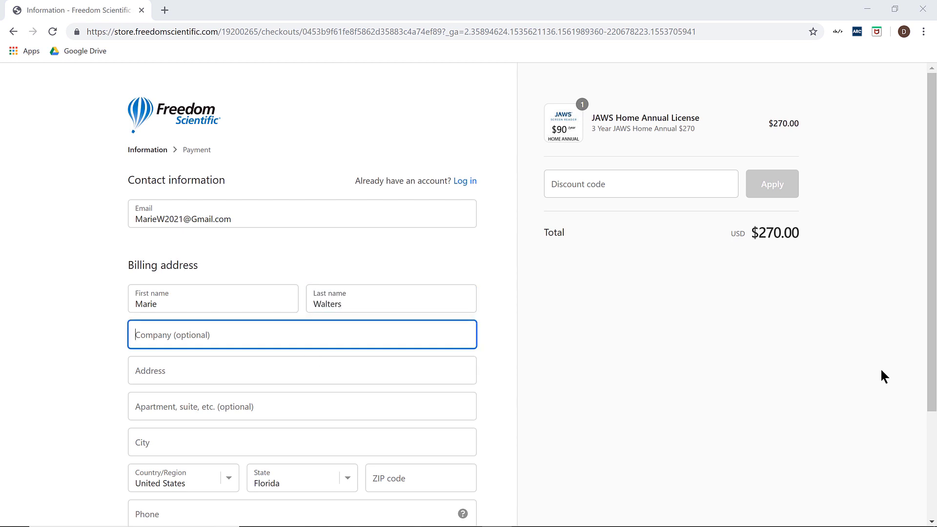
pyautogui.press('Tab')
# - Fill in the billing street address, city, ZIP code and phone number
pyautogui.write('1234')
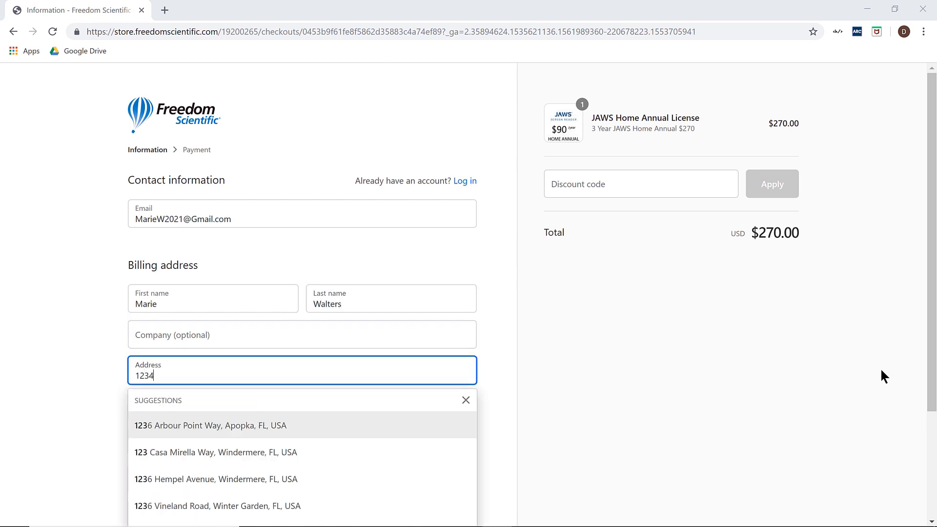
pyautogui.write(' Any S')
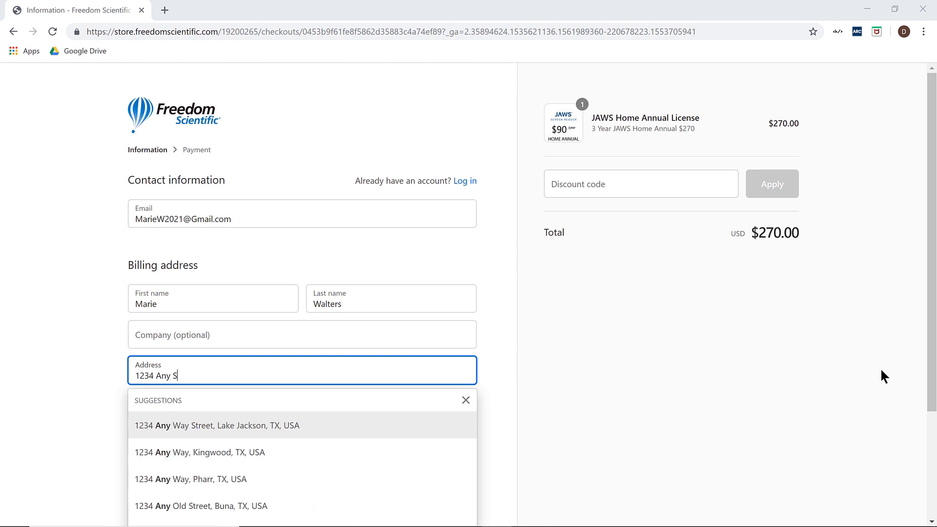
pyautogui.write('treet')
pyautogui.press('Tab')
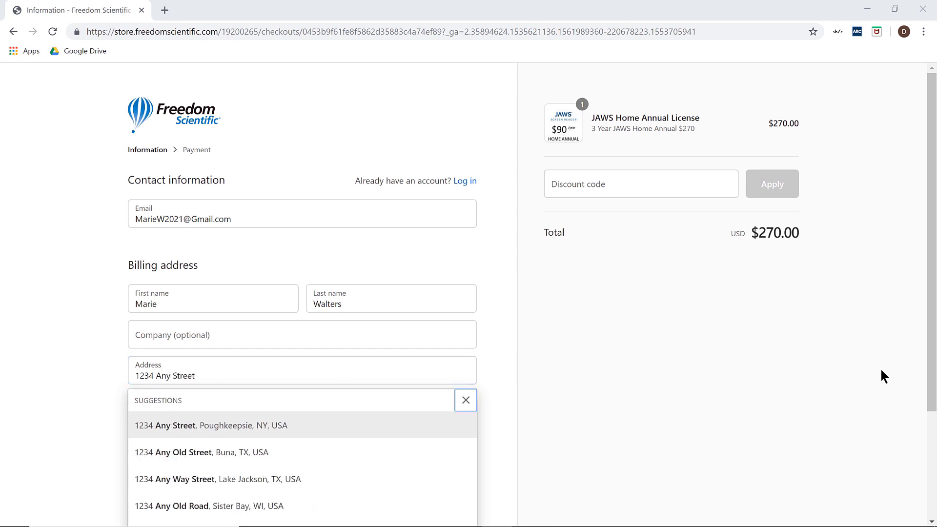
pyautogui.press('Tab')
pyautogui.press('Tab')
pyautogui.write('Cl')
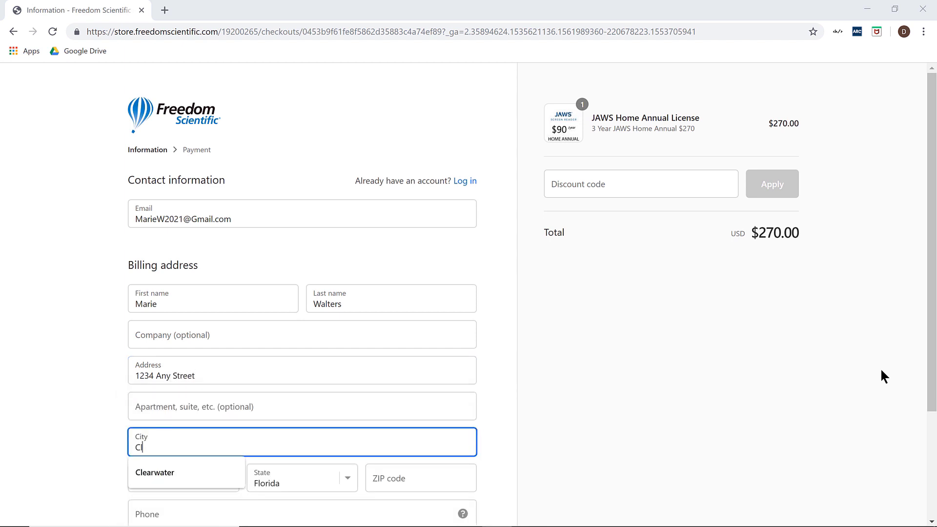
pyautogui.write('earwater')
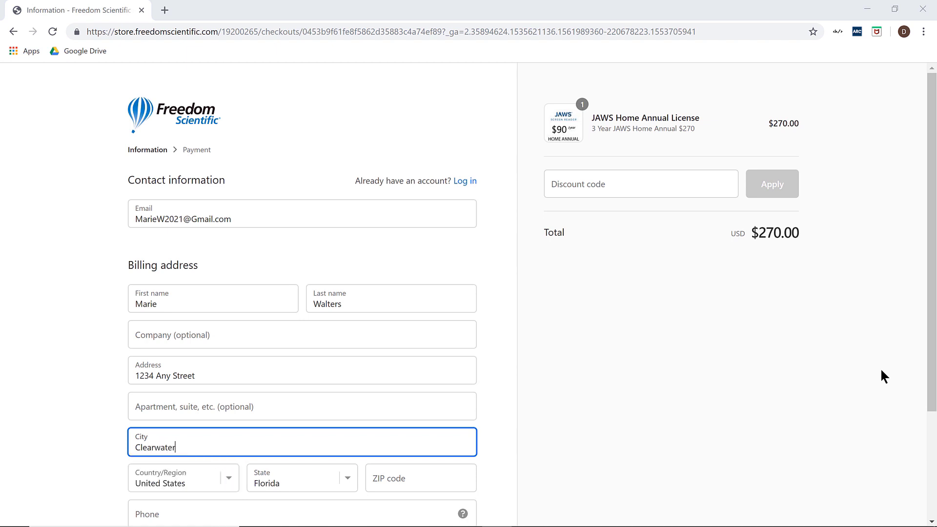
pyautogui.press('Tab')
pyautogui.press('Tab')
pyautogui.press('Tab')
pyautogui.write('3')
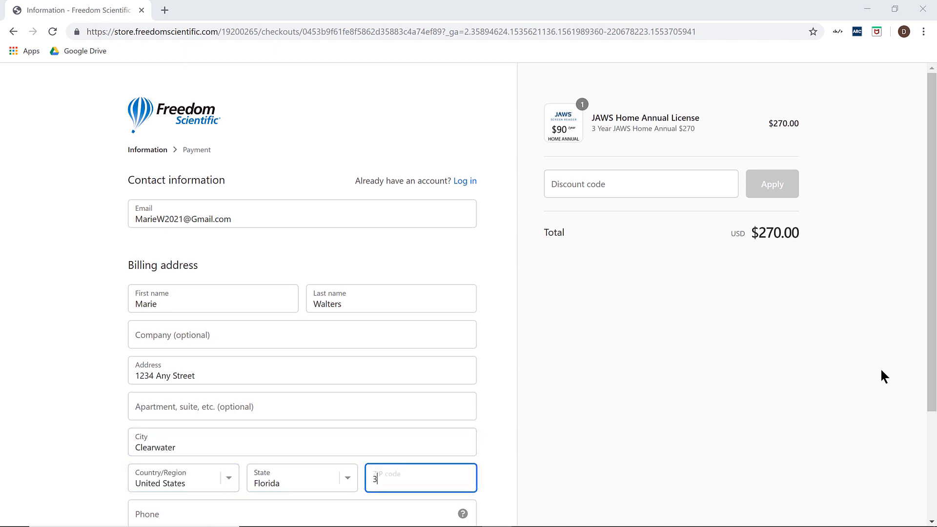
pyautogui.write('3764')
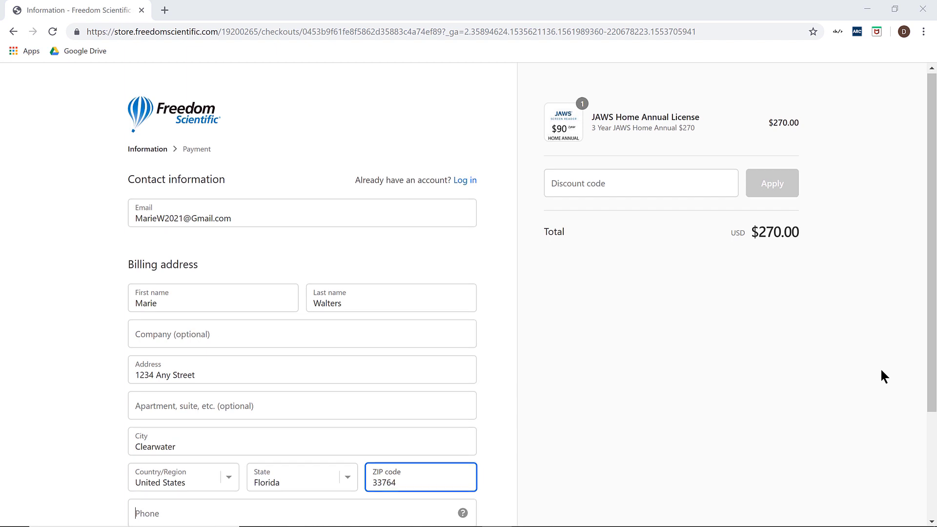
pyautogui.press('Tab')
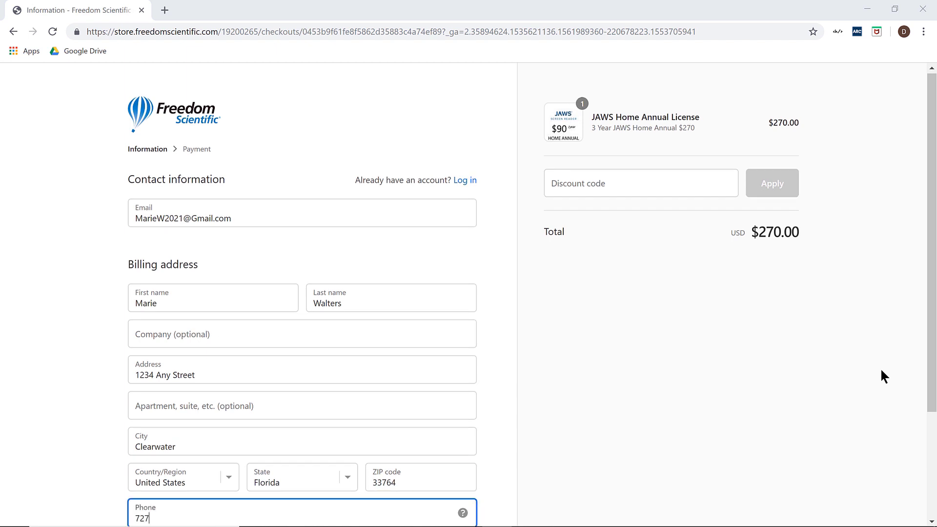
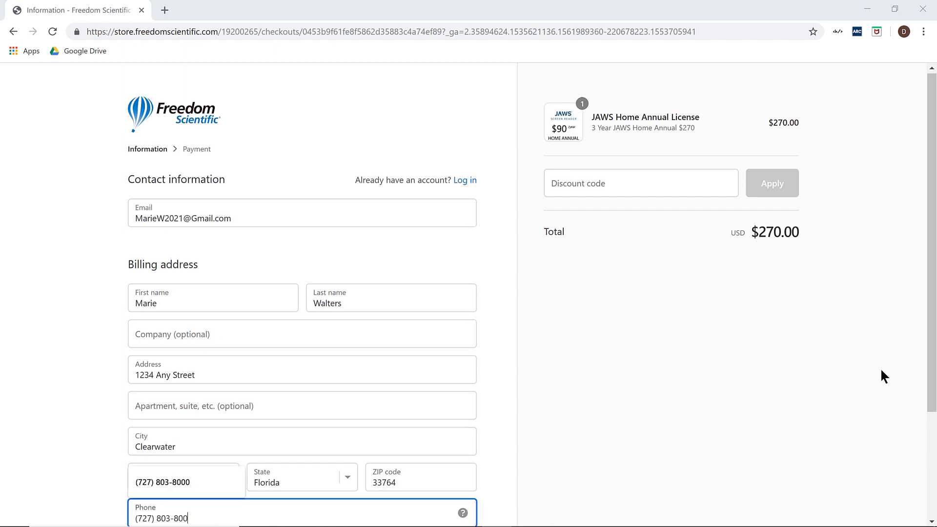
pyautogui.press('Tab')
pyautogui.press('Tab')
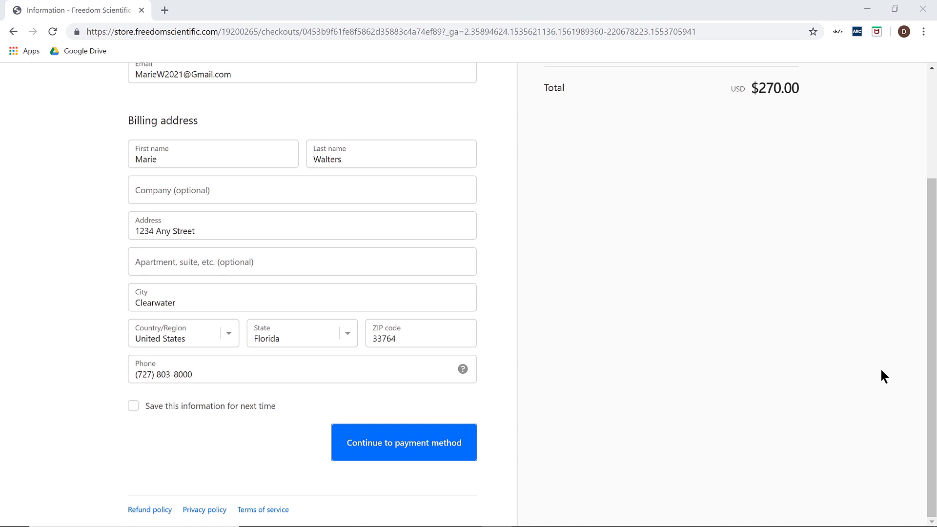
pyautogui.scroll(3, 765, 311)
# - Paste and apply the discount code, cutting $54.00 so the total becomes $216.00
pyautogui.click(617, 178)
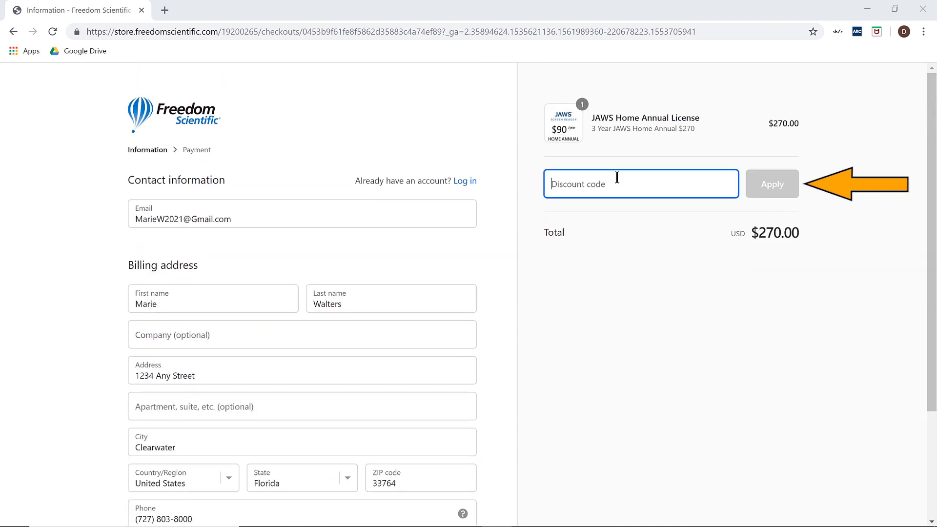
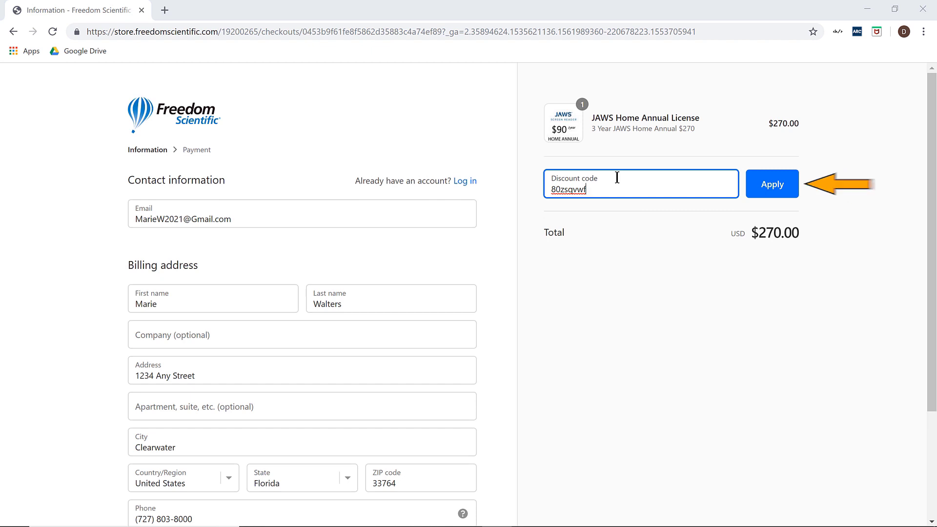
pyautogui.click(763, 192)
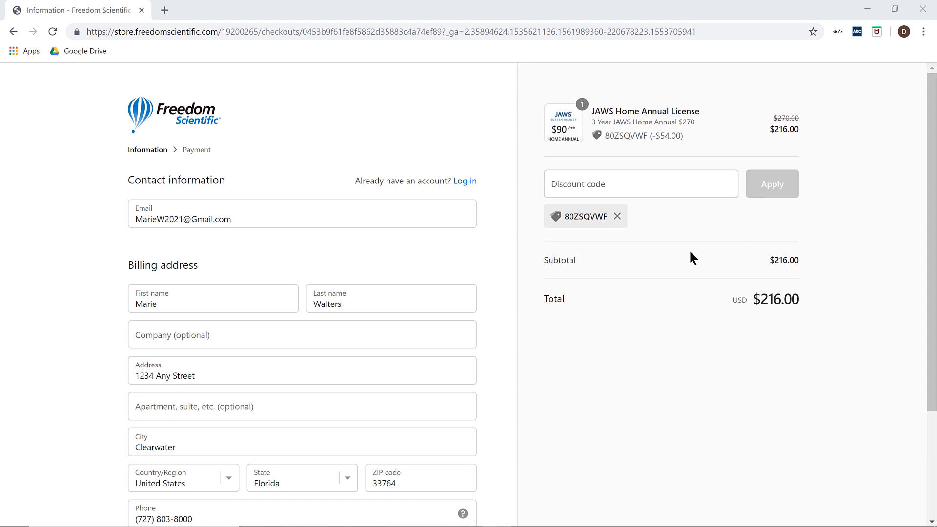
pyautogui.scroll(-3, 622, 378)
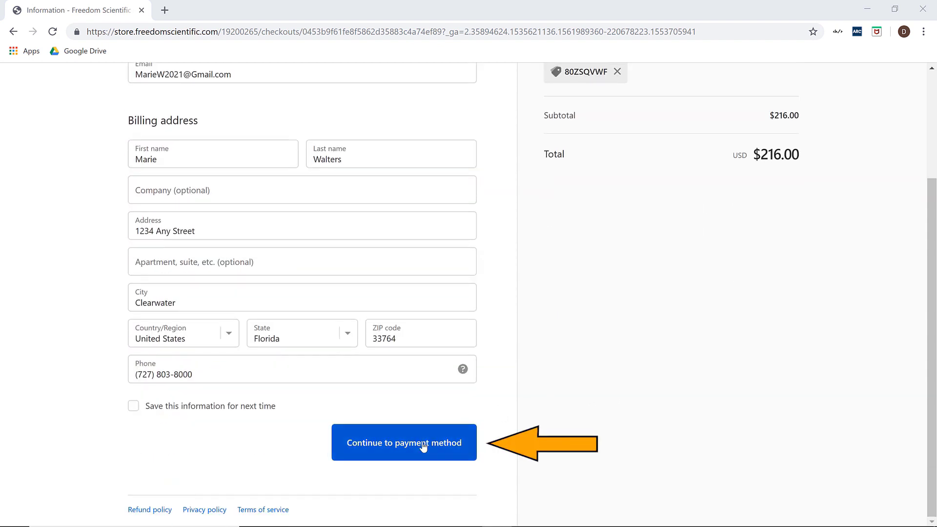
# - Enter the card number, cardholder name, expiration date and security code, then pay the $216.00 order
pyautogui.click(423, 446)
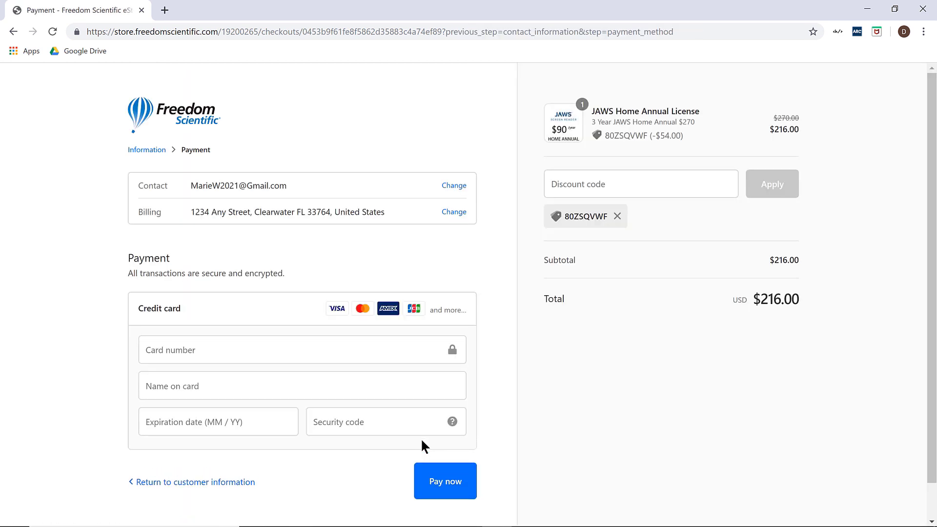
pyautogui.click(251, 358)
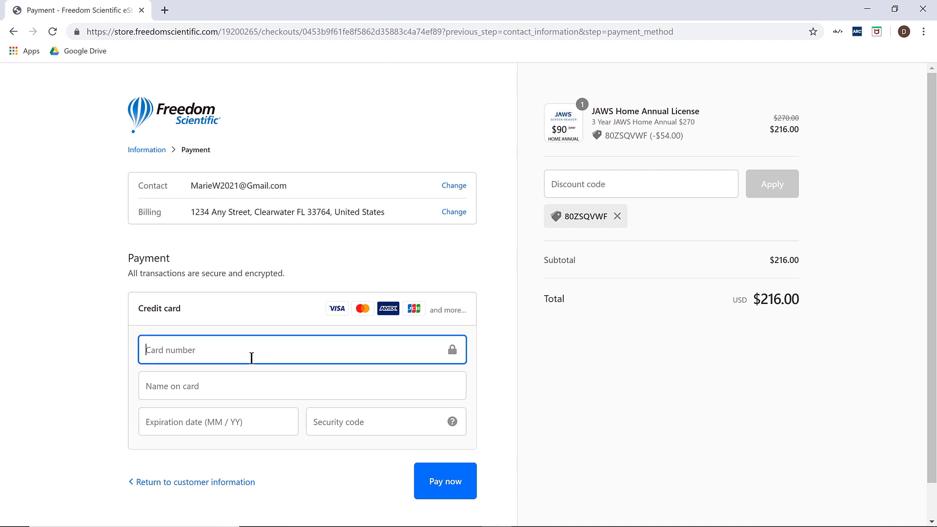
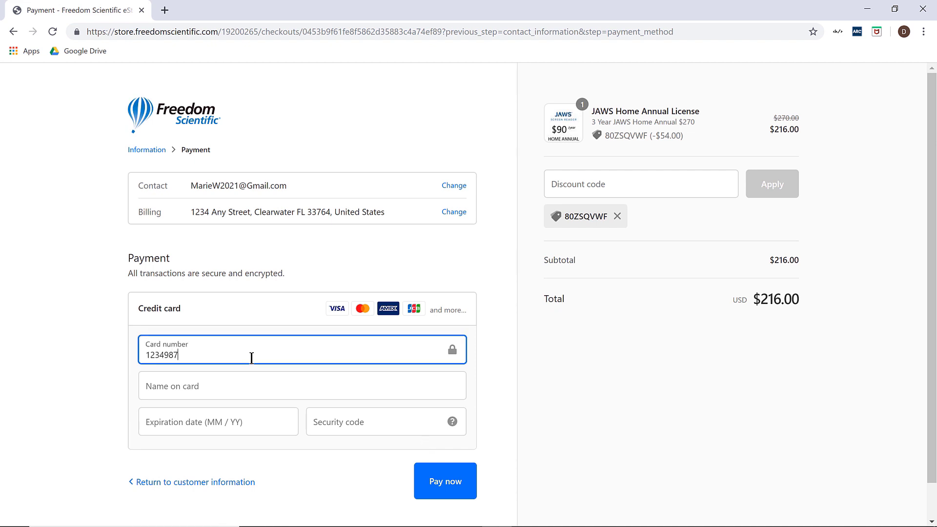
pyautogui.press('Tab')
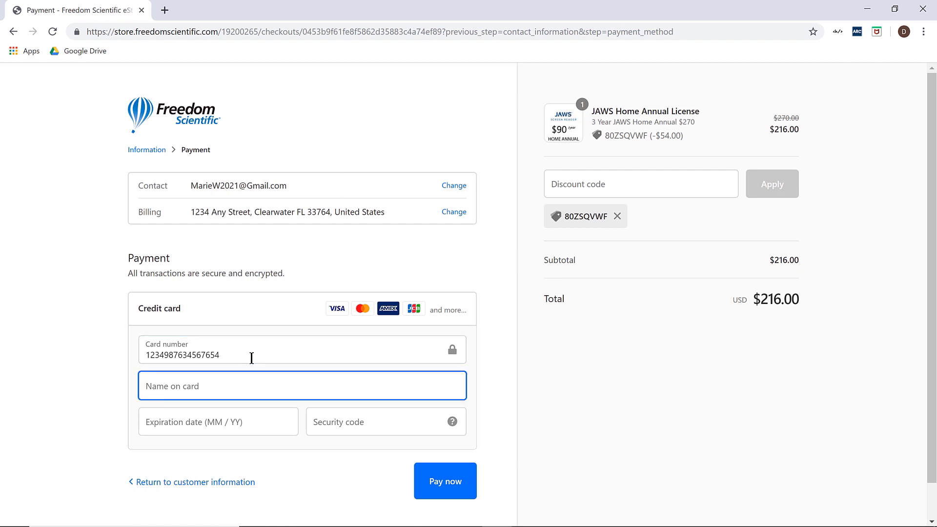
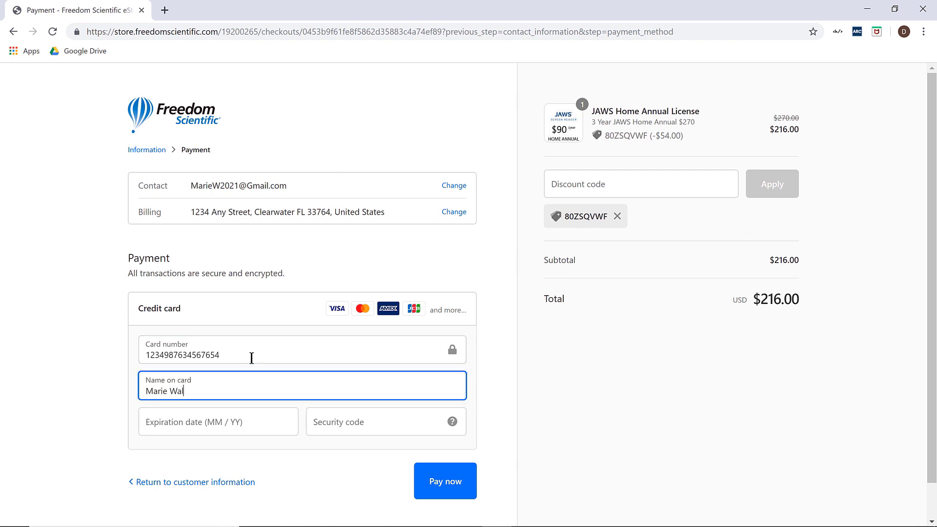
pyautogui.press('Tab')
pyautogui.write('1')
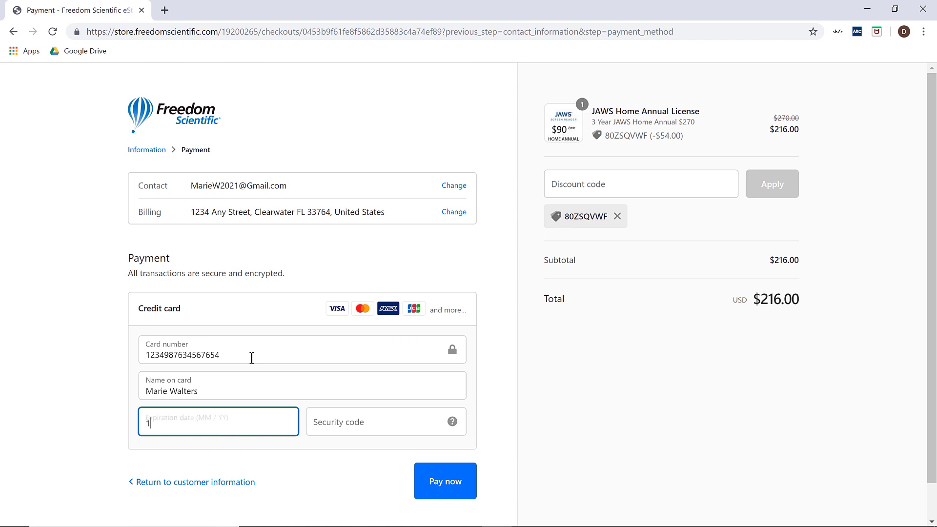
pyautogui.write('0 / 23')
pyautogui.press('Tab')
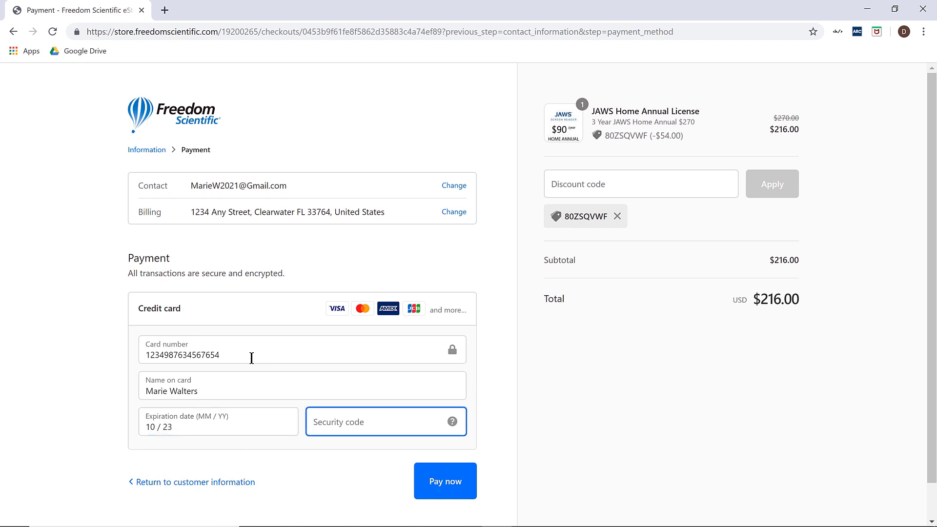
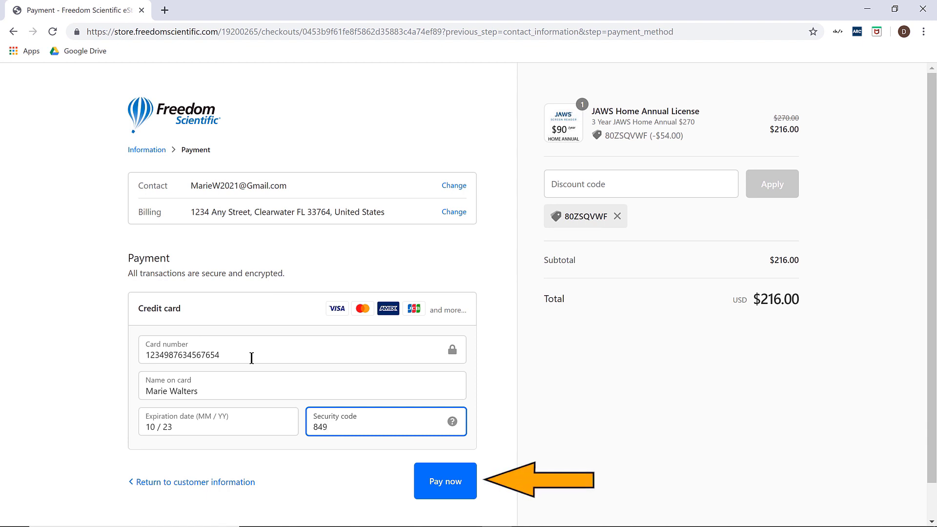
pyautogui.click(415, 477)
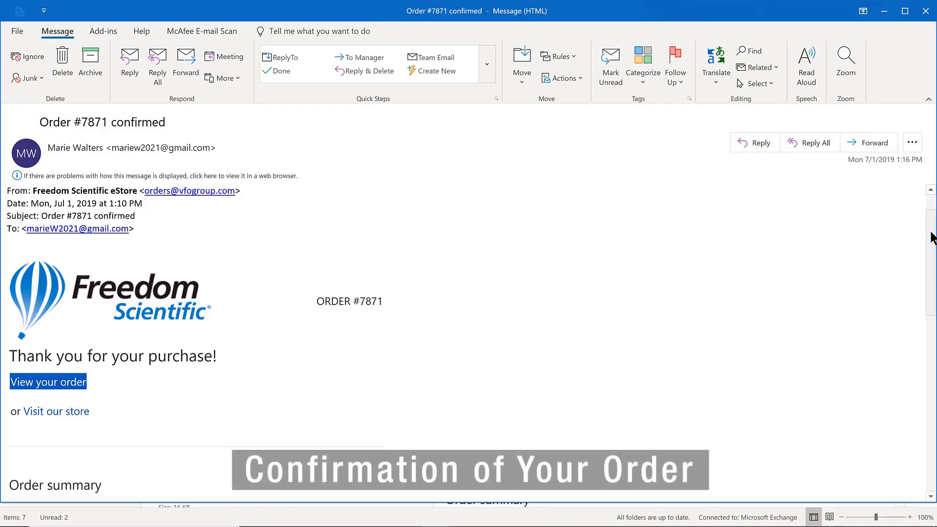
# - Scroll the confirmation e-mail to the order summary: JAWS Home Annual License × 3, total $216.00 USD
pyautogui.moveTo(932, 238); pyautogui.dragTo(934, 311)
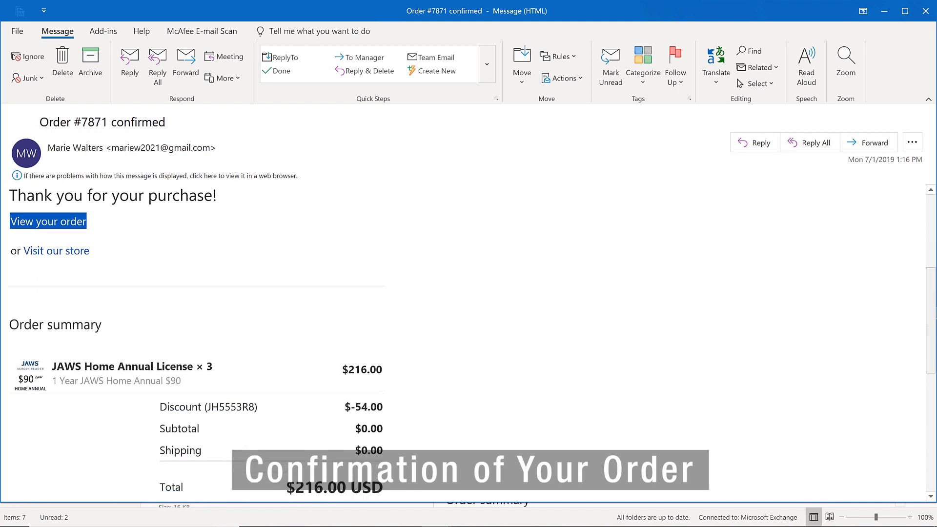